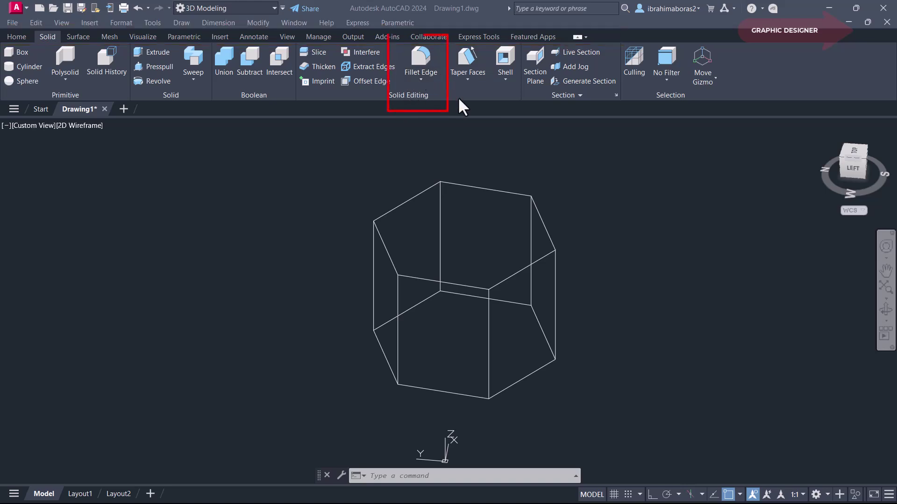
# - Orbit the view to look at the hexagonal prism from a different angle
pyautogui.click(579, 368)
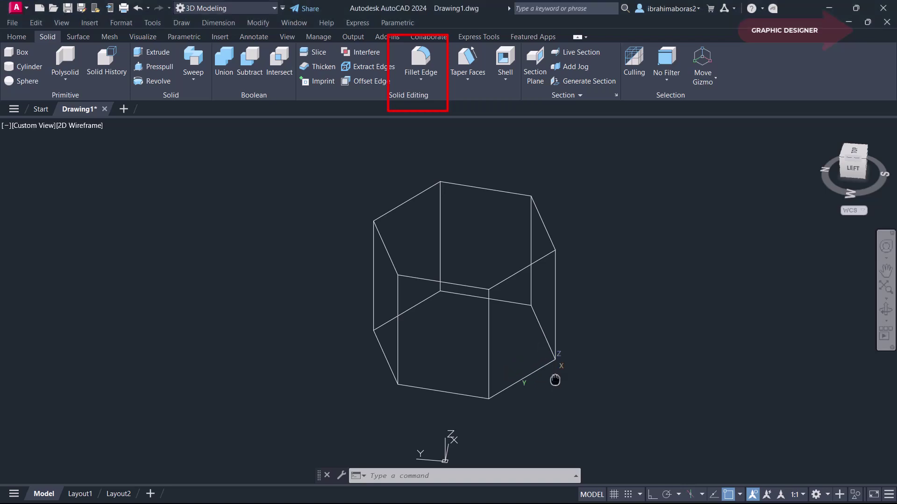
pyautogui.moveTo(555, 379)
pyautogui.keyDown('shift'); pyautogui.mouseDown(button='middle')
pyautogui.moveTo(555, 363)
pyautogui.moveTo(579, 372)
pyautogui.mouseUp(button='middle'); pyautogui.keyUp('shift')
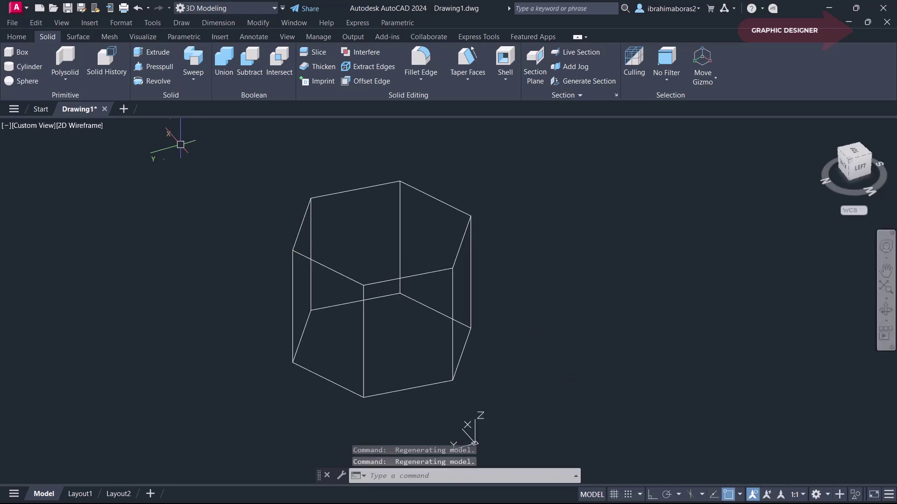
# - Display the prism in Shaded with Edges style and start the Fillet Edge command
pyautogui.click(86, 125)
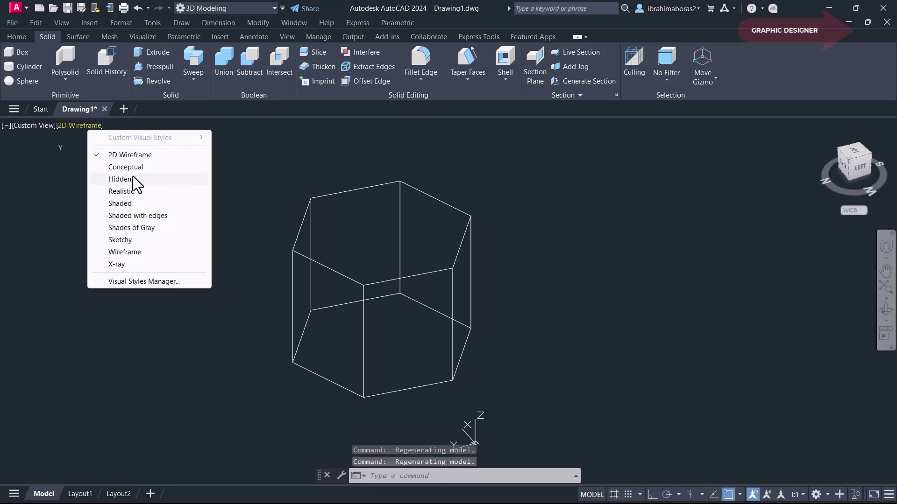
pyautogui.click(156, 217)
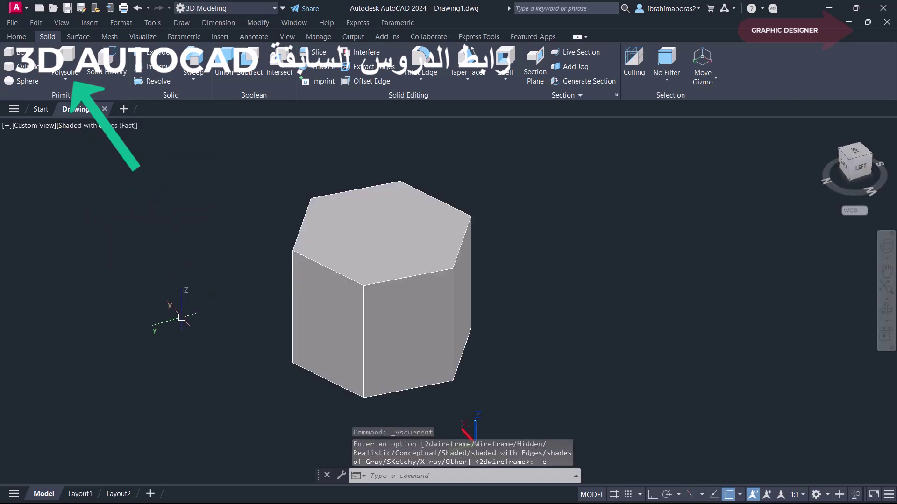
pyautogui.click(418, 66)
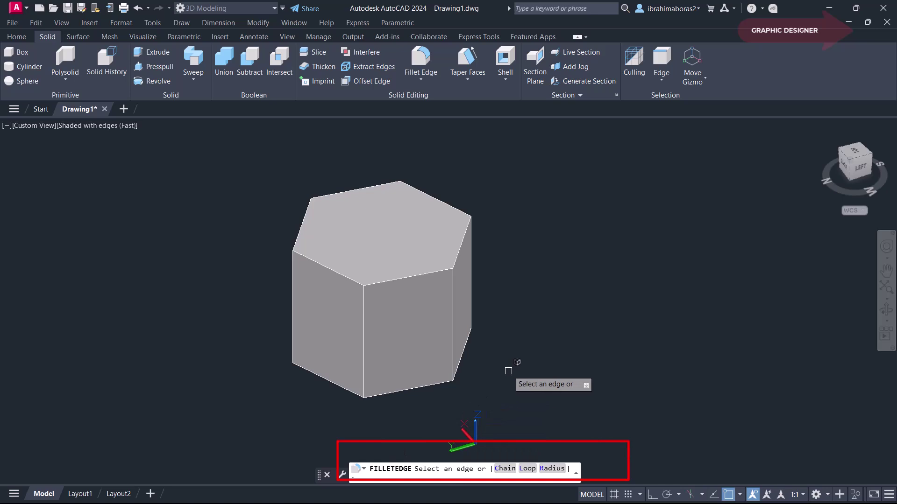
# - Keep the 1.0000 fillet radius and select two top edges and three vertical prism edges
pyautogui.click(545, 470)
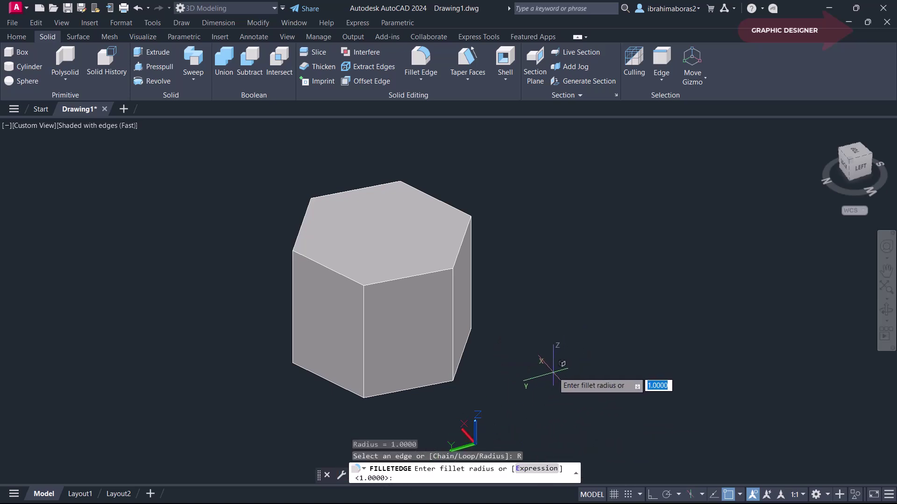
pyautogui.press('Return')
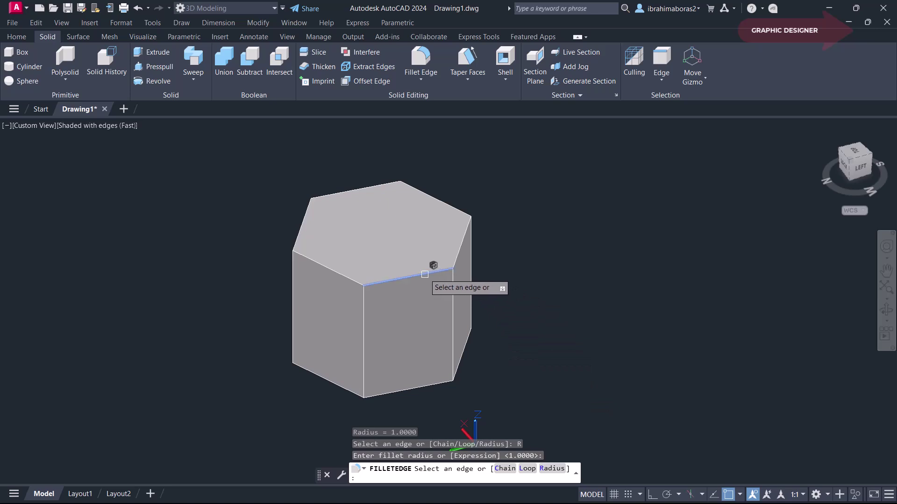
pyautogui.scroll(2, 424, 274)
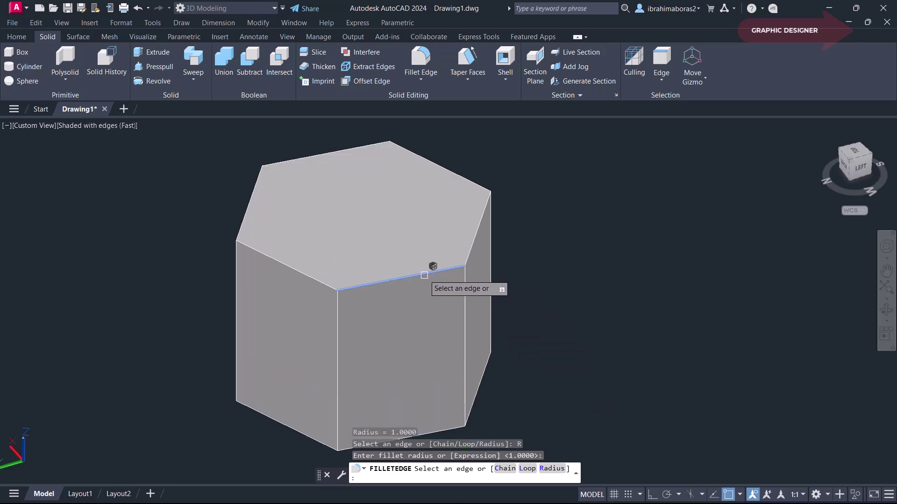
pyautogui.click(401, 276)
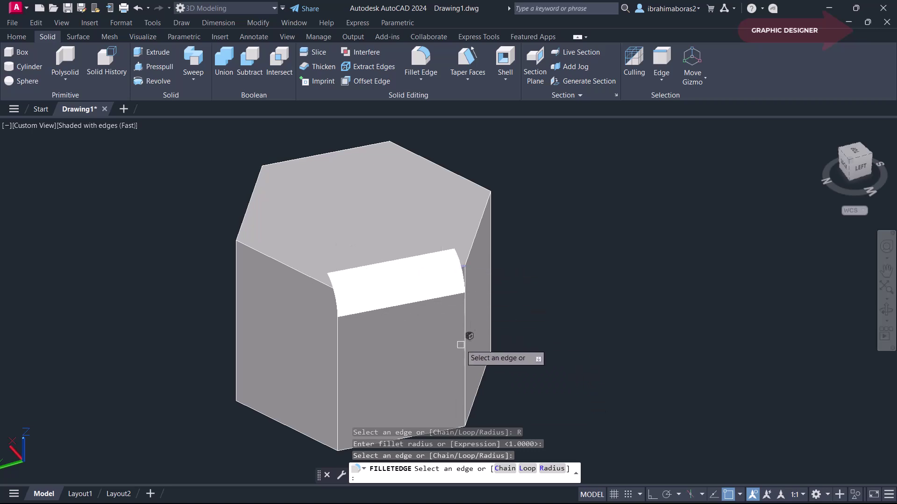
pyautogui.click(469, 317)
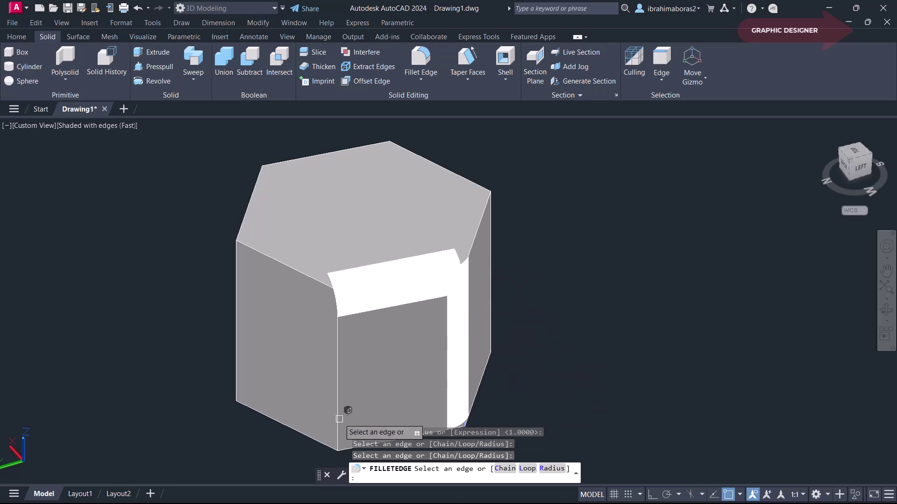
pyautogui.click(344, 331)
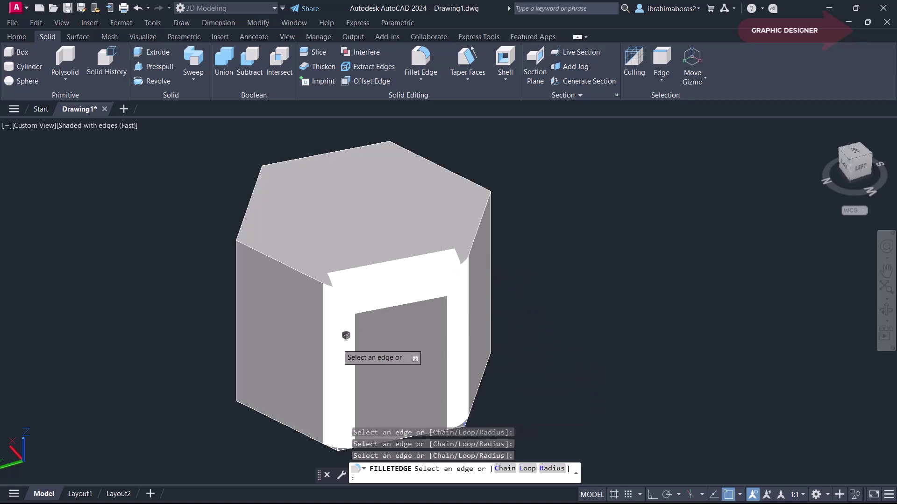
pyautogui.click(271, 257)
pyautogui.click(235, 280)
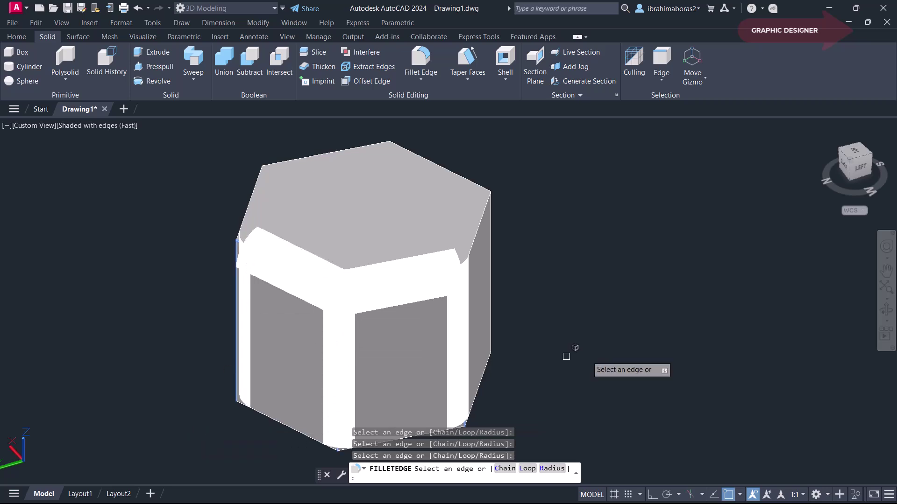
pyautogui.rightClick(532, 302)
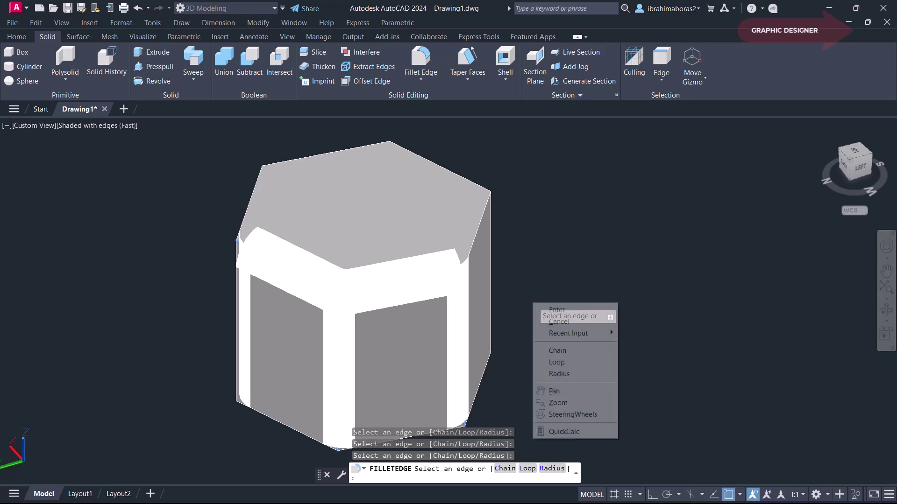
pyautogui.click(539, 310)
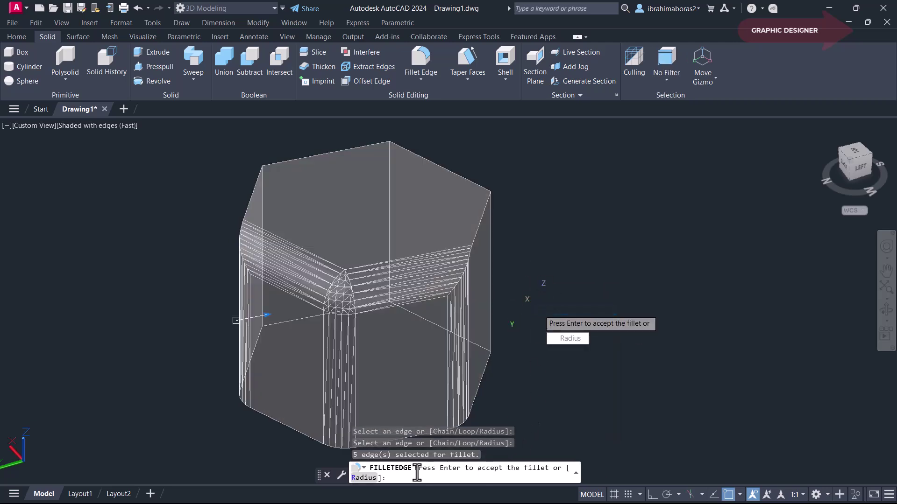
# - Change the fillet radius to 1.5 and apply it to the five selected edges
pyautogui.click(364, 478)
pyautogui.write('1.5')
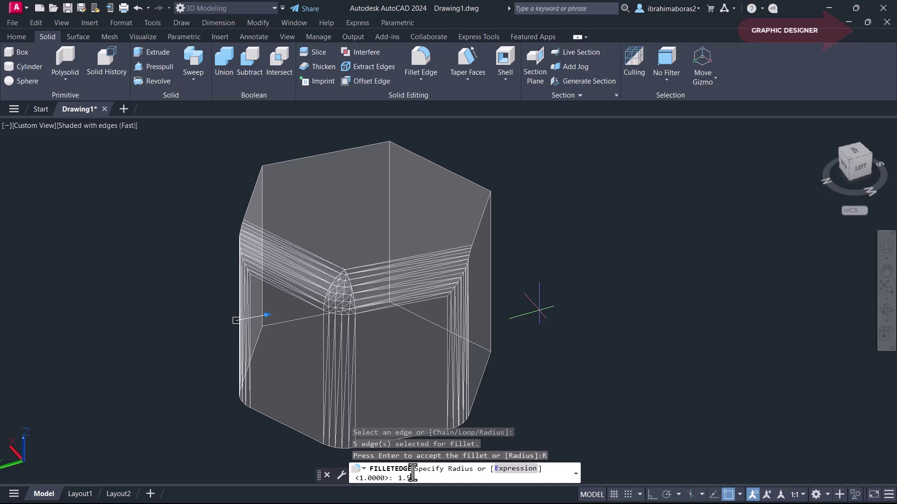
pyautogui.press('Return')
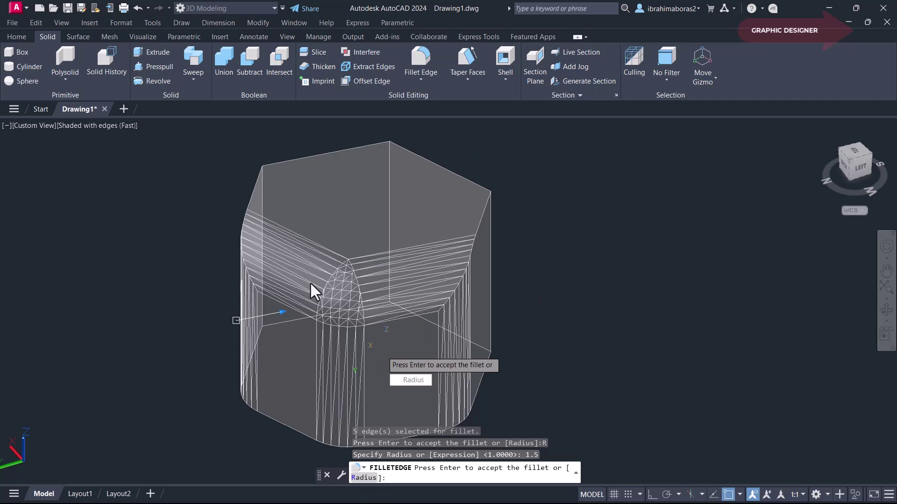
pyautogui.rightClick(532, 330)
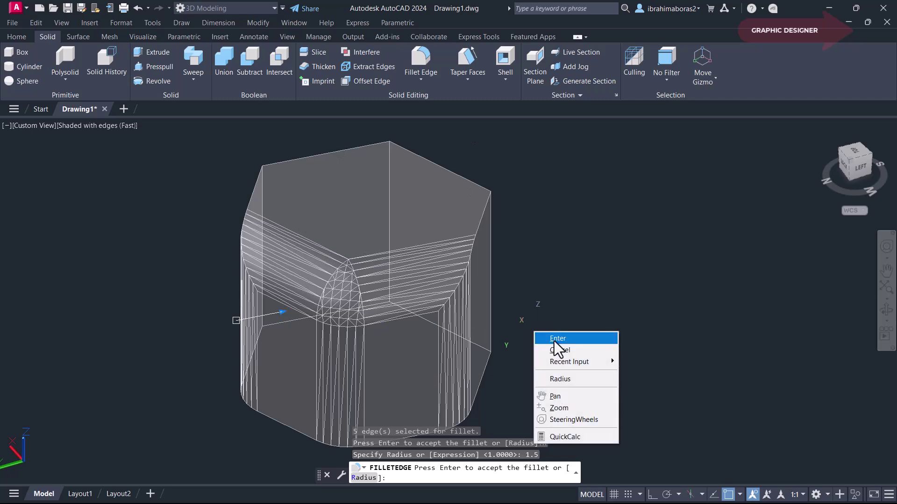
pyautogui.click(554, 340)
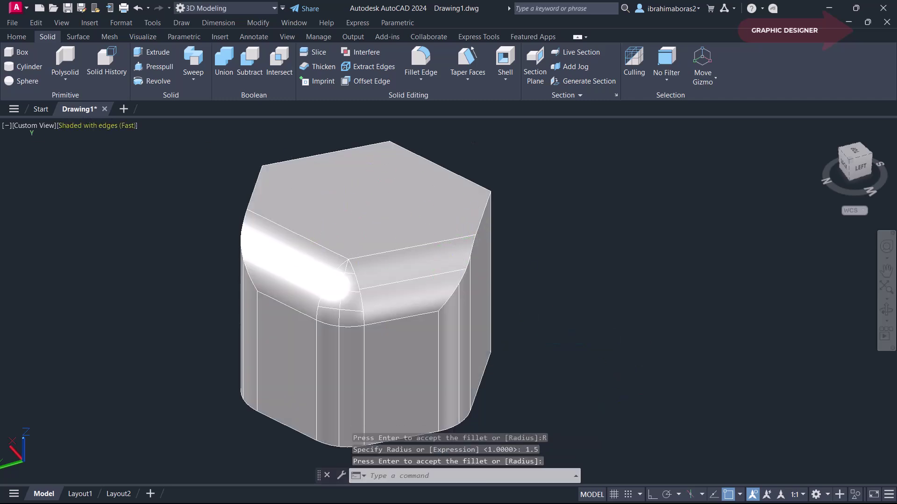
# - Inspect the fillets in plain Shaded style, then undo them with U
pyautogui.click(75, 127)
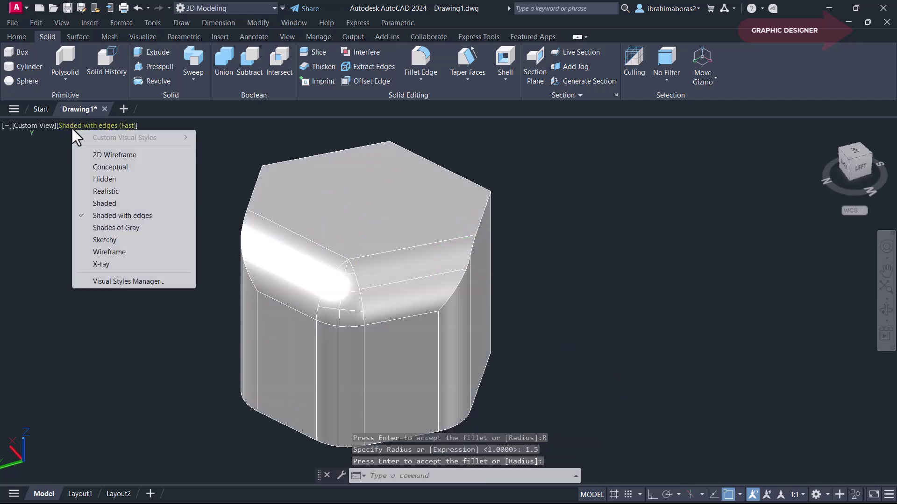
pyautogui.click(100, 204)
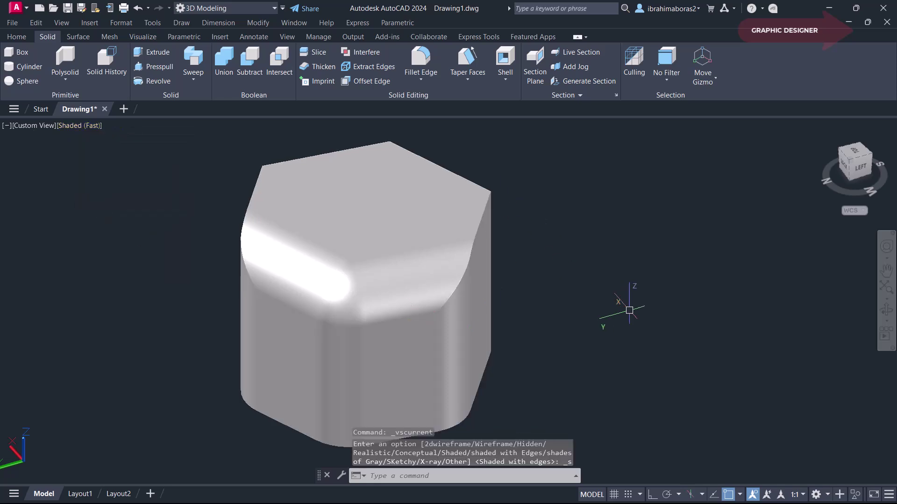
pyautogui.moveTo(583, 359)
pyautogui.keyDown('shift'); pyautogui.mouseDown(button='middle')
pyautogui.moveTo(633, 358)
pyautogui.moveTo(408, 371)
pyautogui.moveTo(570, 348)
pyautogui.moveTo(591, 360)
pyautogui.mouseUp(button='middle'); pyautogui.keyUp('shift')
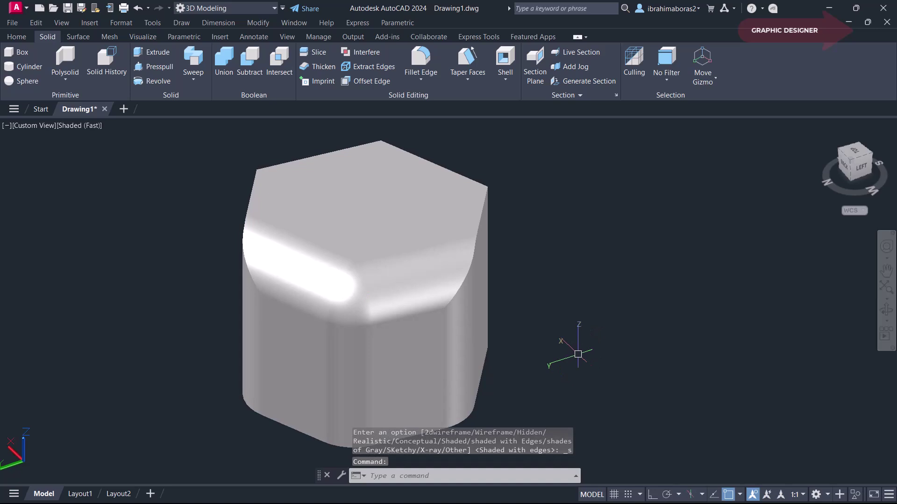
pyautogui.write('u')
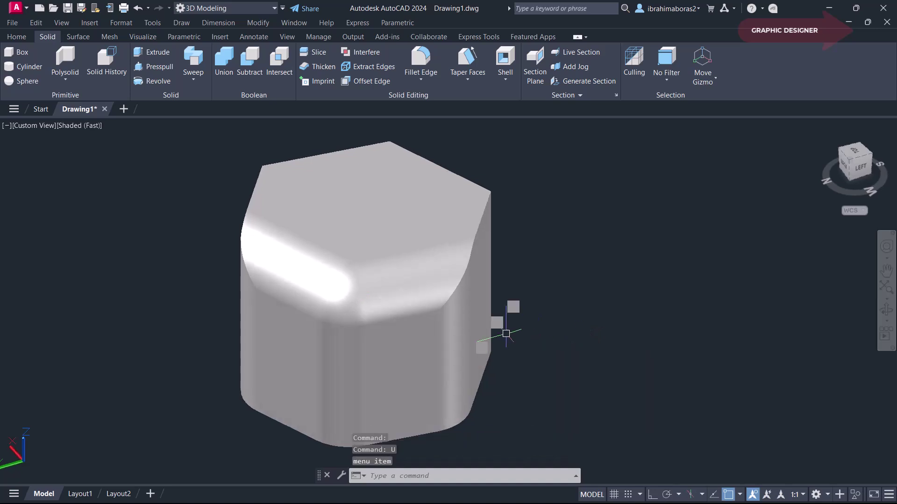
pyautogui.press('Return')
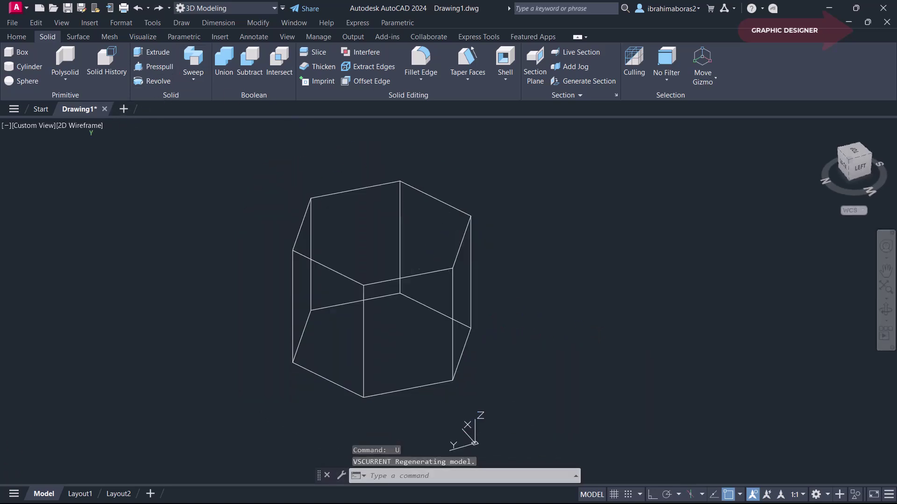
# - Restore Shaded with Edges and, in Fillet Edge, select the loop around the front face
pyautogui.click(91, 124)
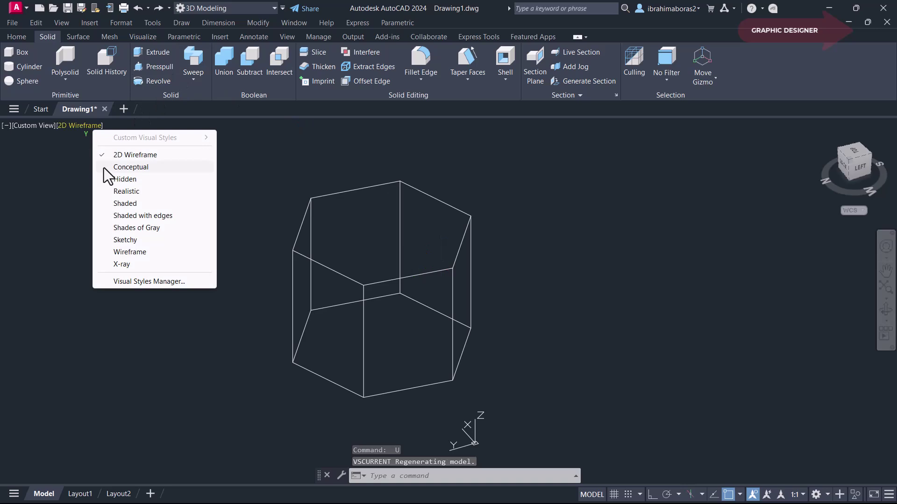
pyautogui.click(138, 217)
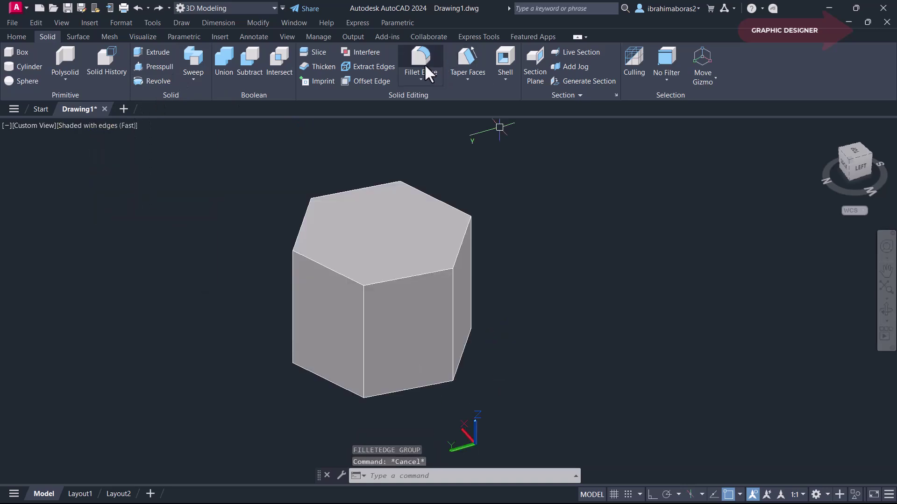
pyautogui.click(422, 72)
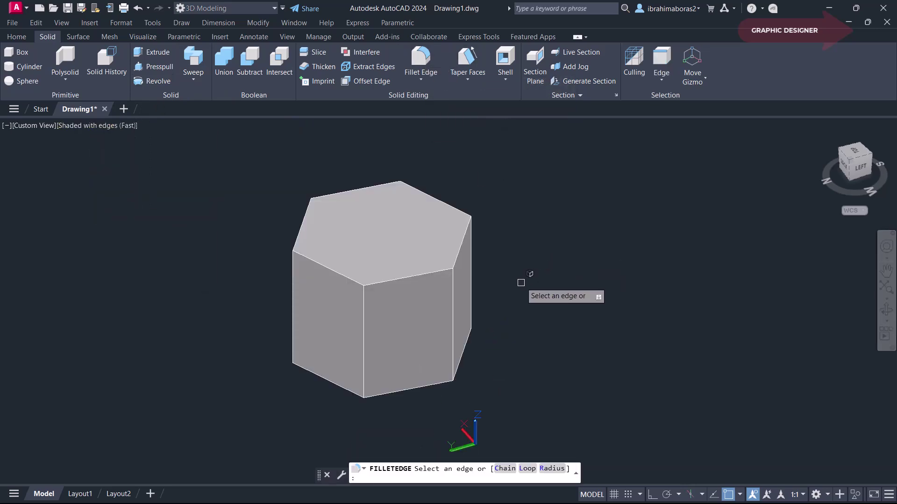
pyautogui.click(527, 470)
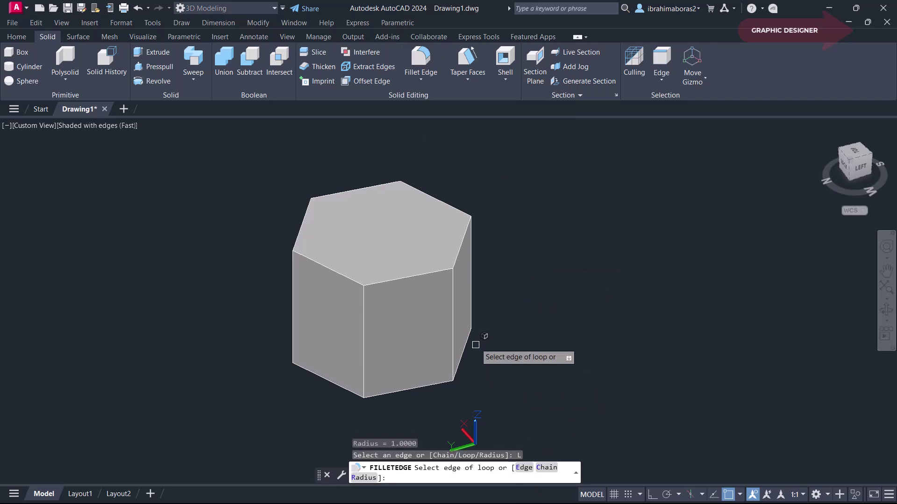
pyautogui.click(454, 316)
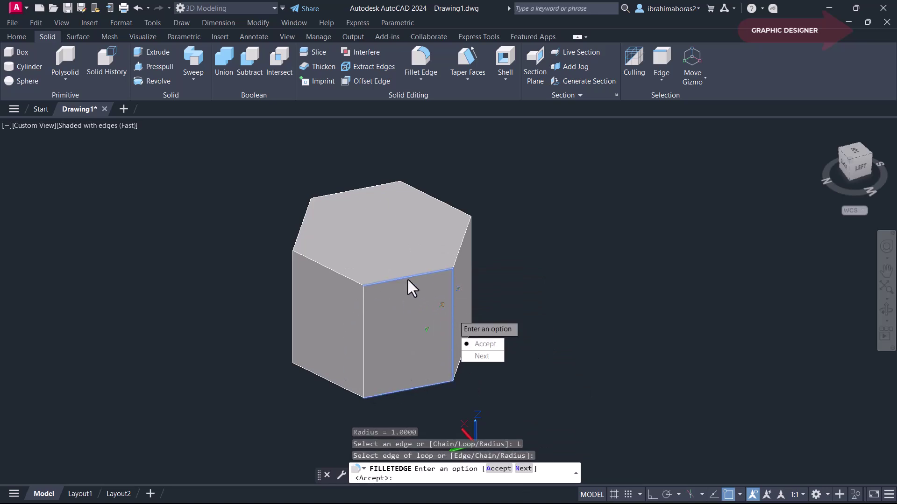
pyautogui.scroll(2, 426, 340)
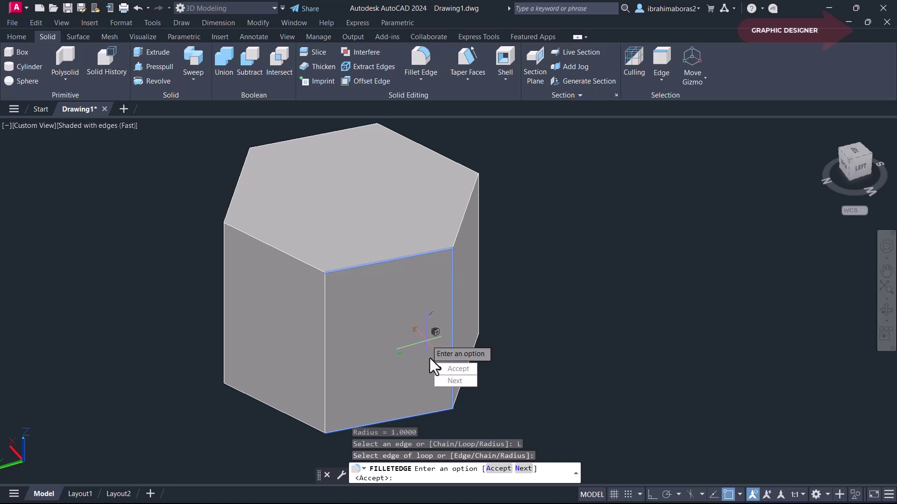
pyautogui.click(458, 382)
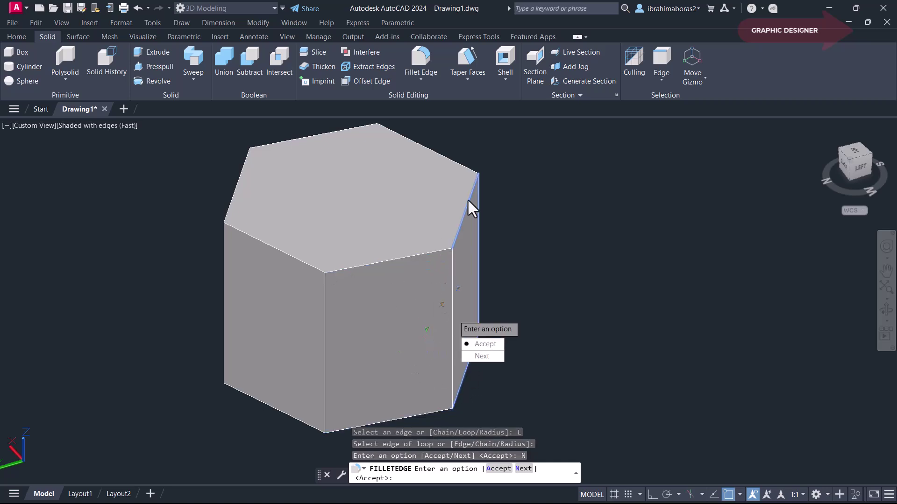
pyautogui.click(475, 356)
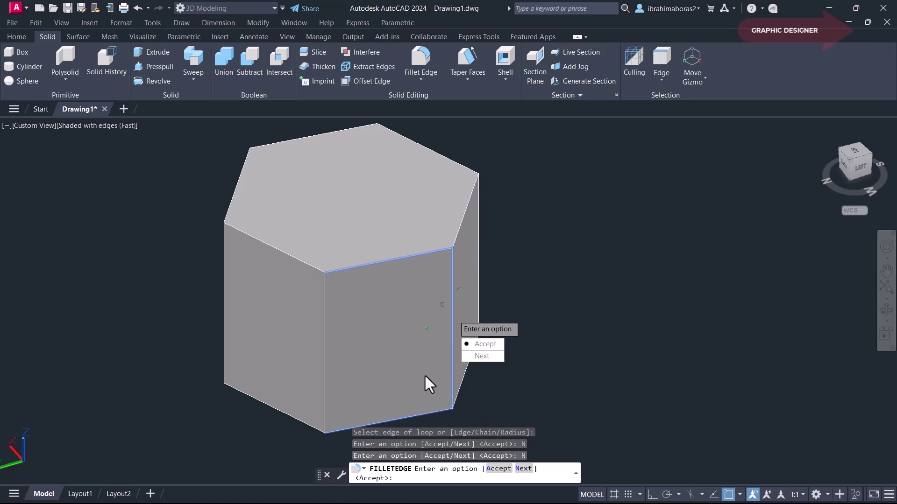
pyautogui.click(496, 345)
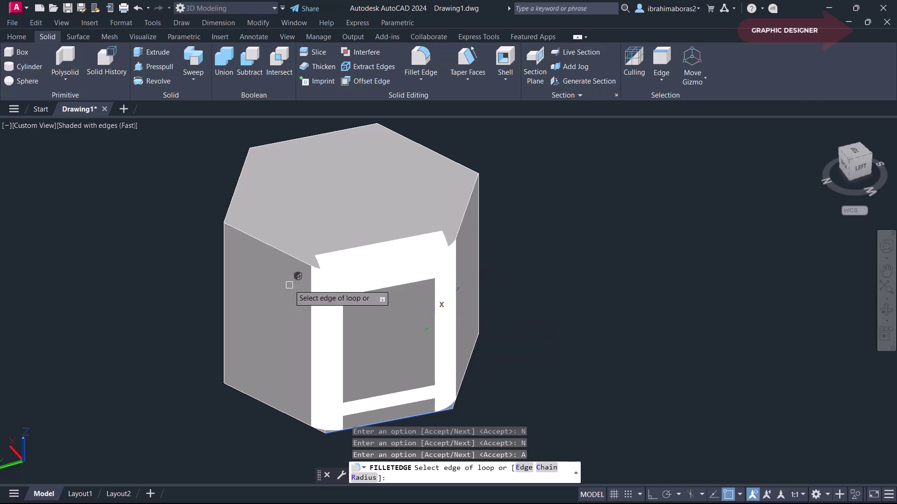
# - Set the fillet radius to 2, then 1.5, and apply it to the four-edge loop
pyautogui.click(363, 477)
pyautogui.write('2')
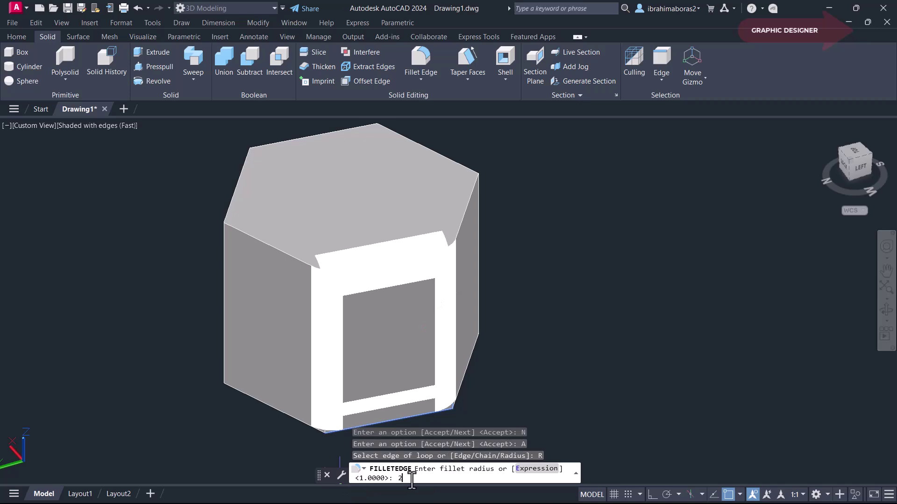
pyautogui.press('Return')
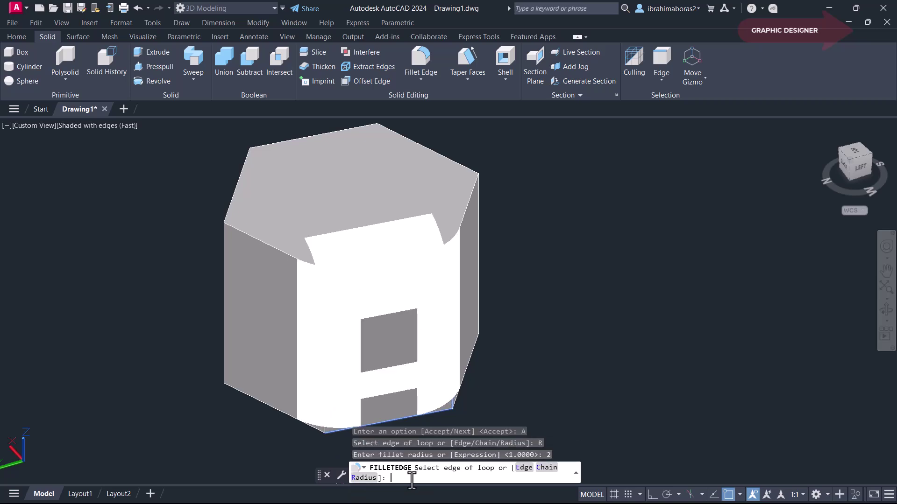
pyautogui.click(363, 478)
pyautogui.write('1.5')
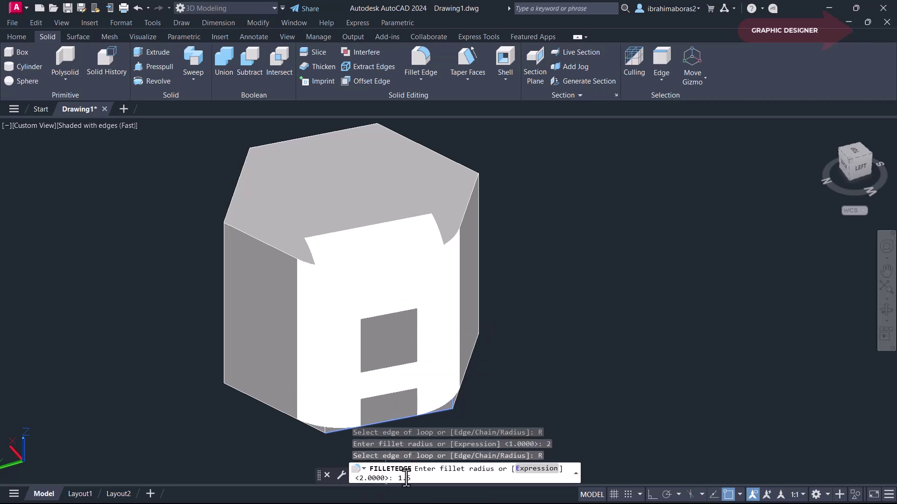
pyautogui.press('Return')
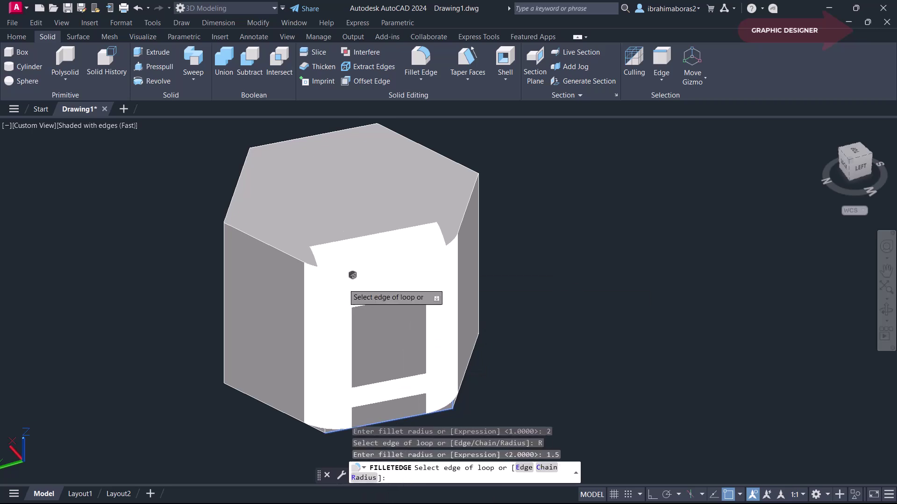
pyautogui.rightClick(502, 365)
pyautogui.click(514, 371)
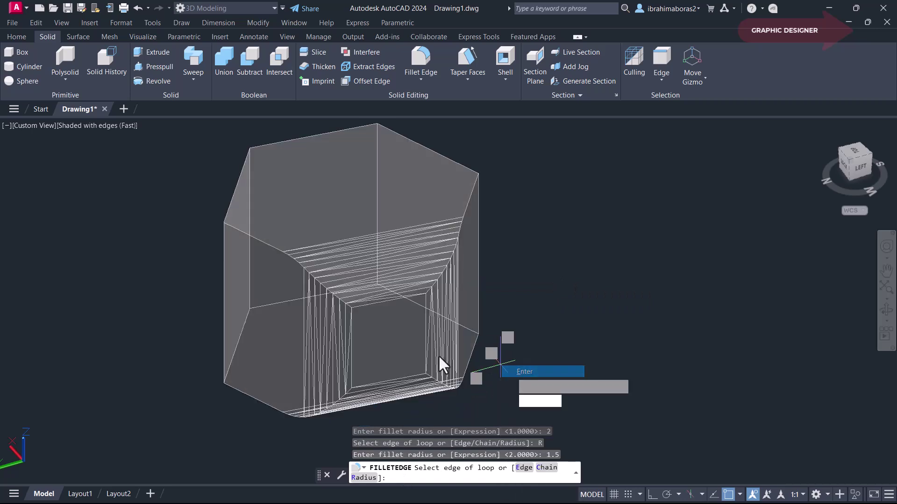
pyautogui.rightClick(159, 271)
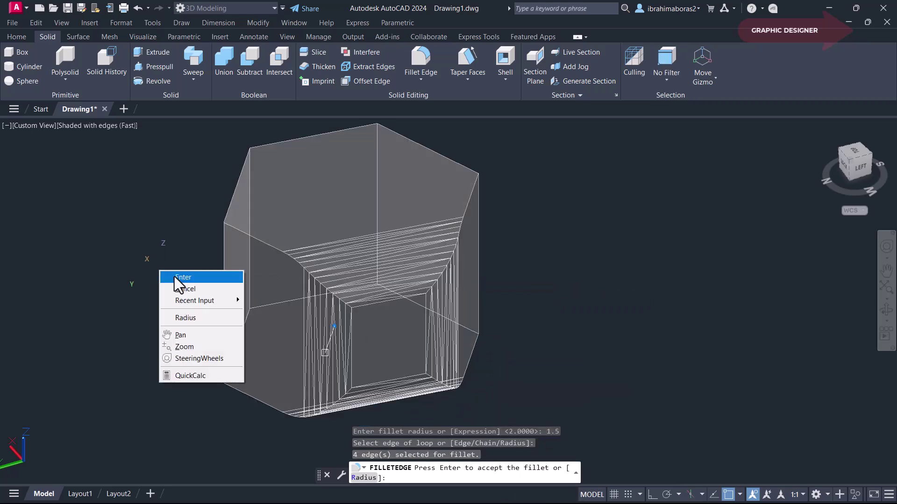
pyautogui.click(177, 278)
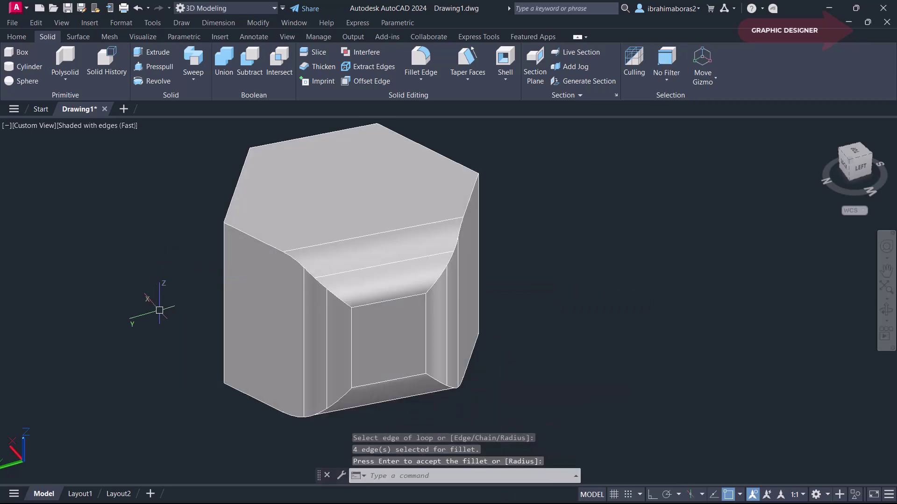
# - Switch to plain Shaded style and orbit to view the rounded front-face loop
pyautogui.click(79, 127)
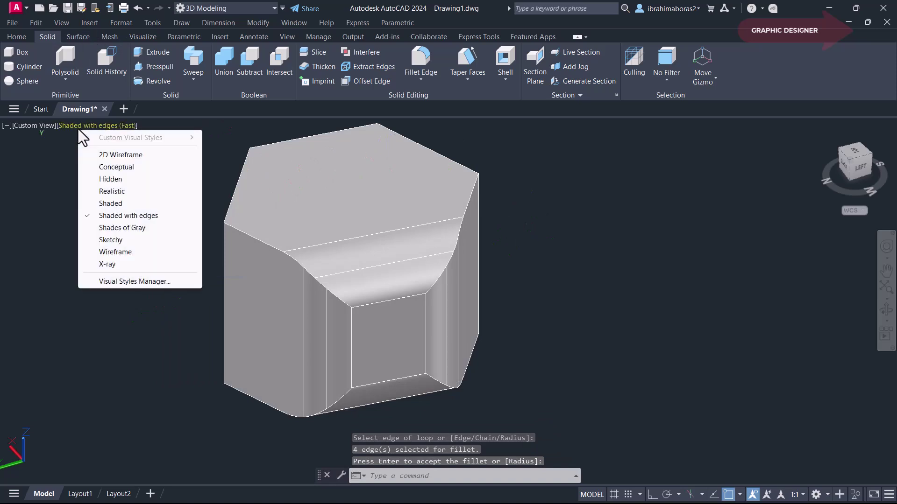
pyautogui.click(111, 204)
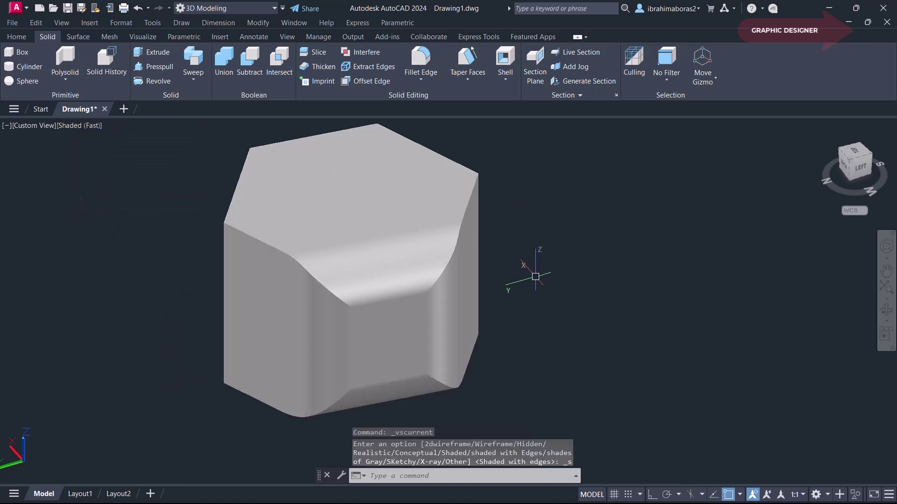
pyautogui.moveTo(535, 276)
pyautogui.keyDown('shift'); pyautogui.mouseDown(button='middle')
pyautogui.moveTo(485, 296)
pyautogui.moveTo(372, 305)
pyautogui.moveTo(620, 290)
pyautogui.moveTo(655, 279)
pyautogui.moveTo(356, 292)
pyautogui.moveTo(560, 276)
pyautogui.moveTo(584, 287)
pyautogui.moveTo(587, 302)
pyautogui.moveTo(537, 320)
pyautogui.moveTo(375, 321)
pyautogui.mouseUp(button='middle'); pyautogui.keyUp('shift')
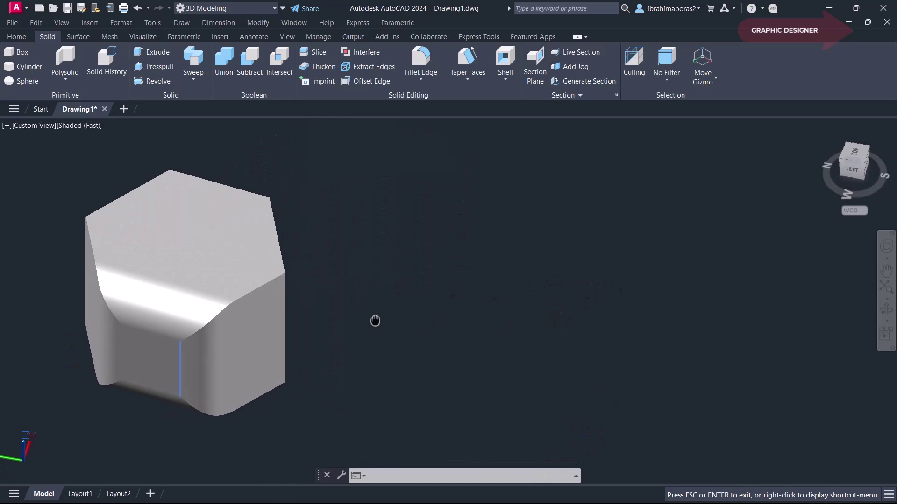
pyautogui.press('Escape')
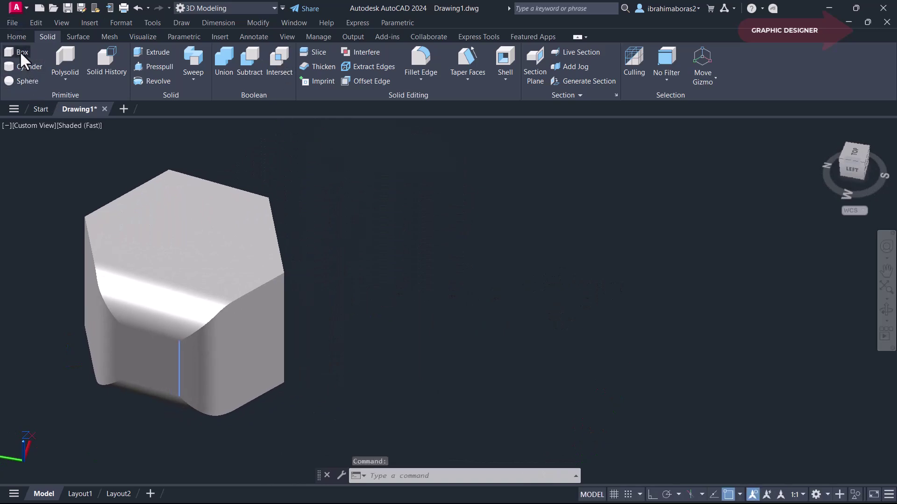
# - Draw a box solid about 3.6461 high beside the prism and frame it in view
pyautogui.click(20, 51)
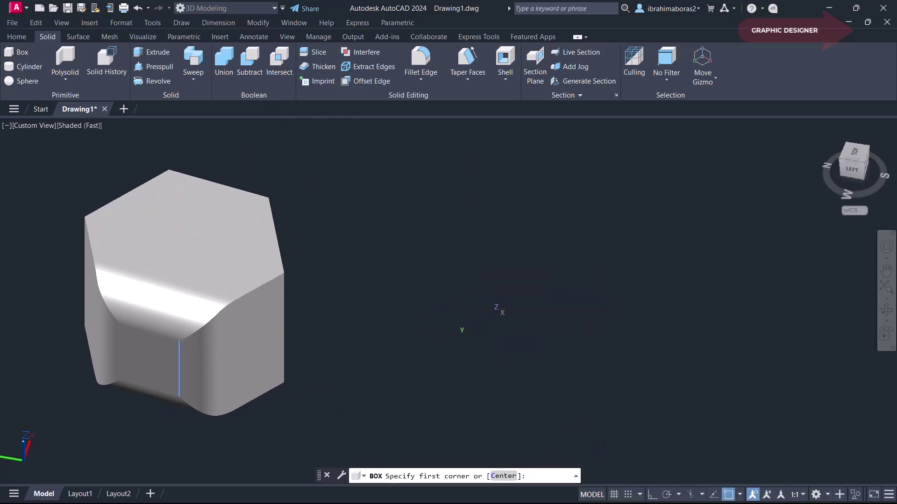
pyautogui.click(493, 330)
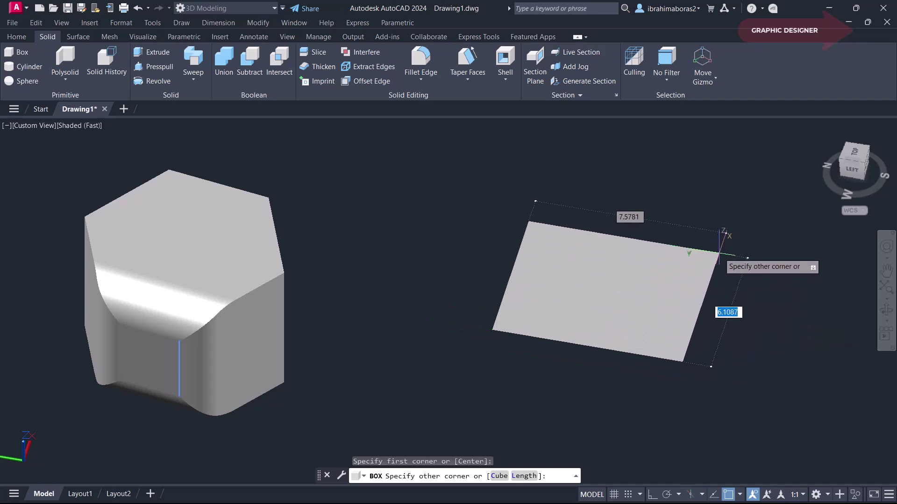
pyautogui.click(720, 254)
pyautogui.scroll(3, 605, 226)
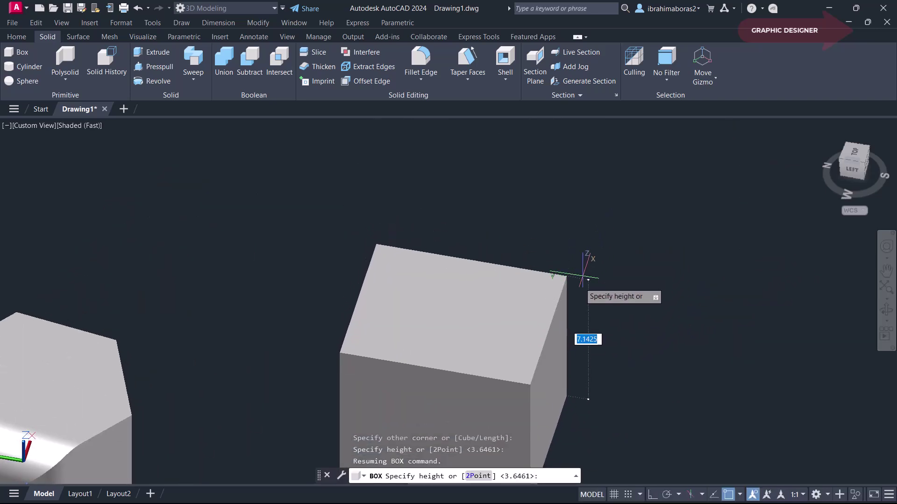
pyautogui.click(581, 303)
pyautogui.moveTo(580, 304); pyautogui.dragTo(633, 246, button='middle')
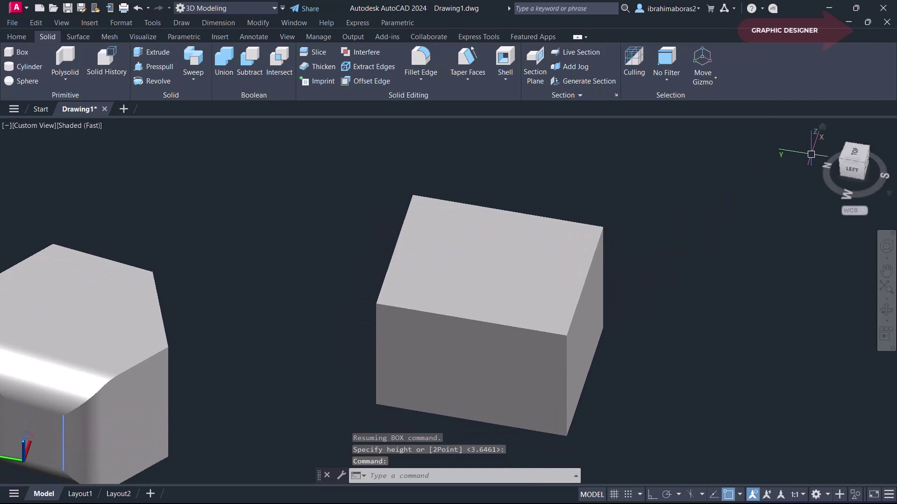
pyautogui.moveTo(843, 161); pyautogui.dragTo(793, 173)
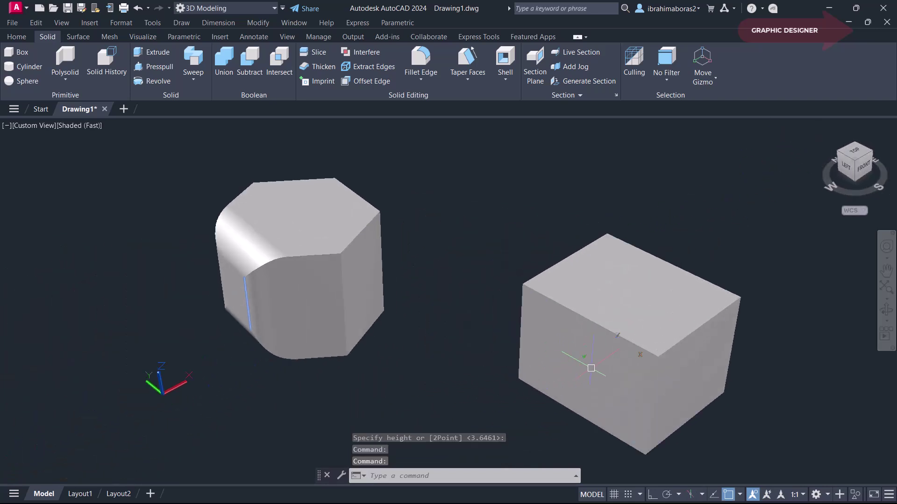
pyautogui.scroll(2, 591, 368)
pyautogui.moveTo(591, 368); pyautogui.dragTo(462, 310, button='middle')
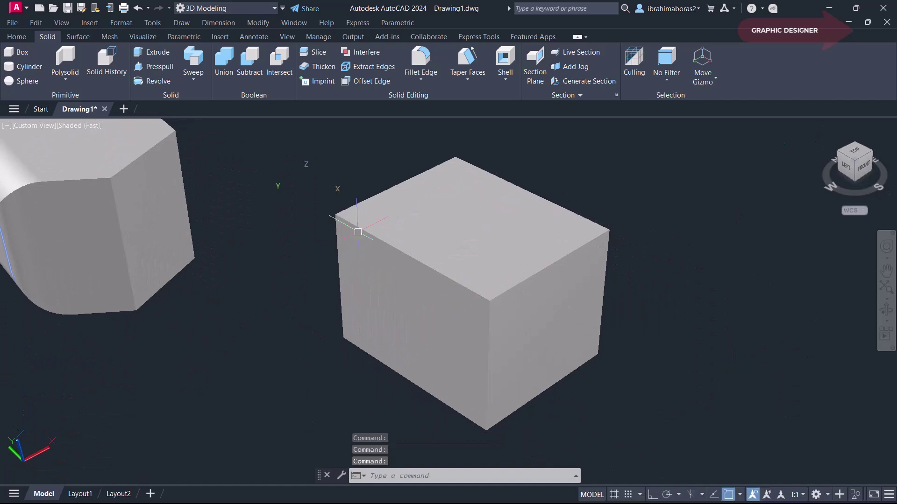
# - Return to Shaded with Edges and fillet a single top edge of the box
pyautogui.click(67, 130)
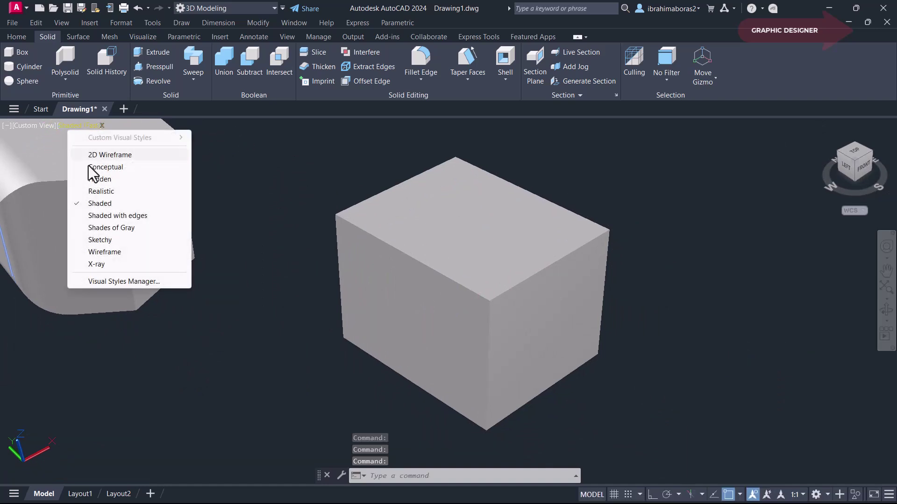
pyautogui.click(116, 217)
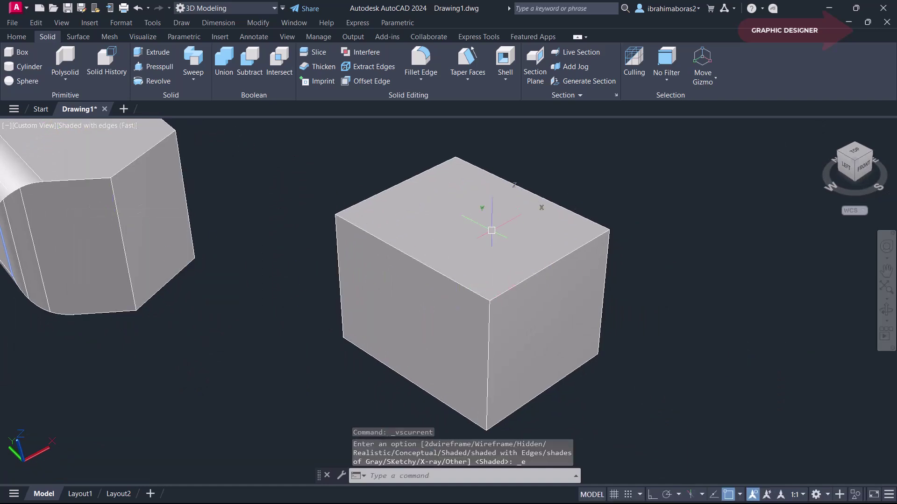
pyautogui.click(421, 63)
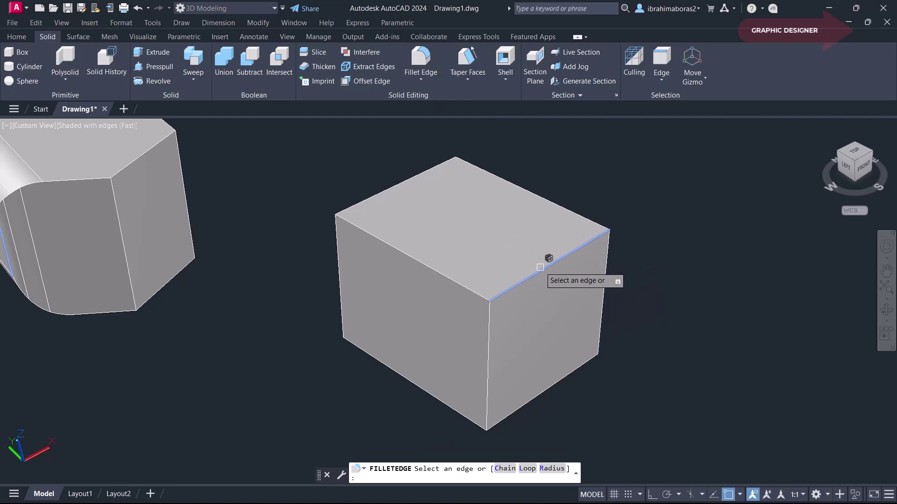
pyautogui.click(447, 275)
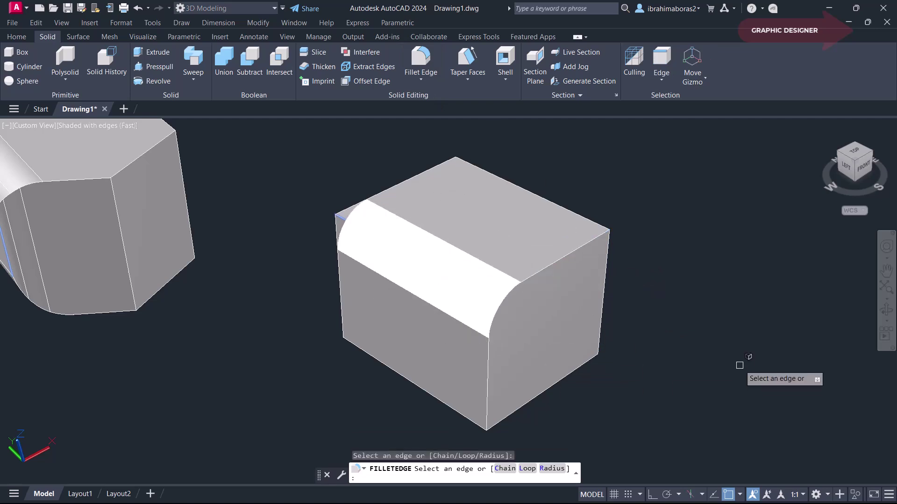
pyautogui.rightClick(668, 302)
pyautogui.click(677, 309)
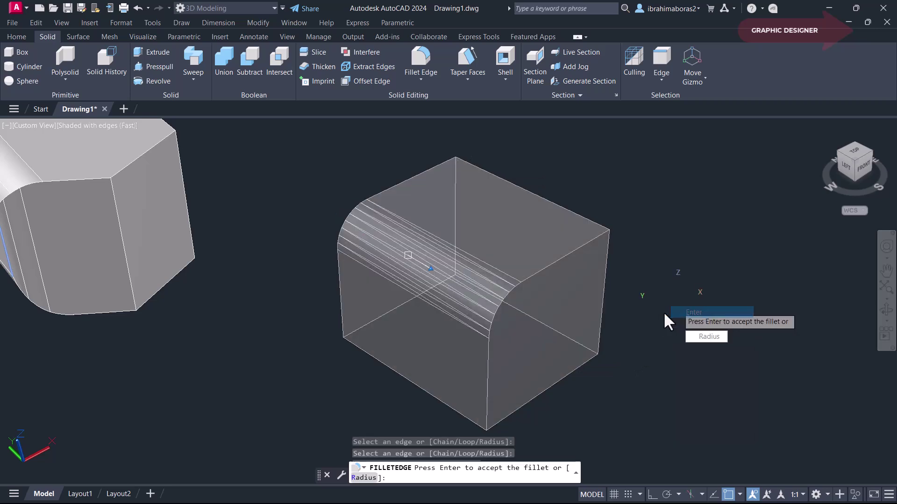
pyautogui.rightClick(673, 314)
pyautogui.click(680, 320)
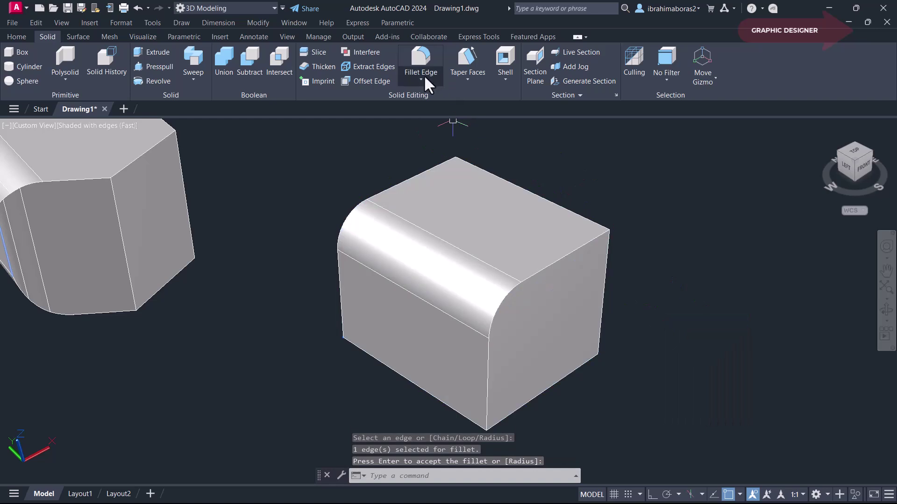
pyautogui.click(423, 78)
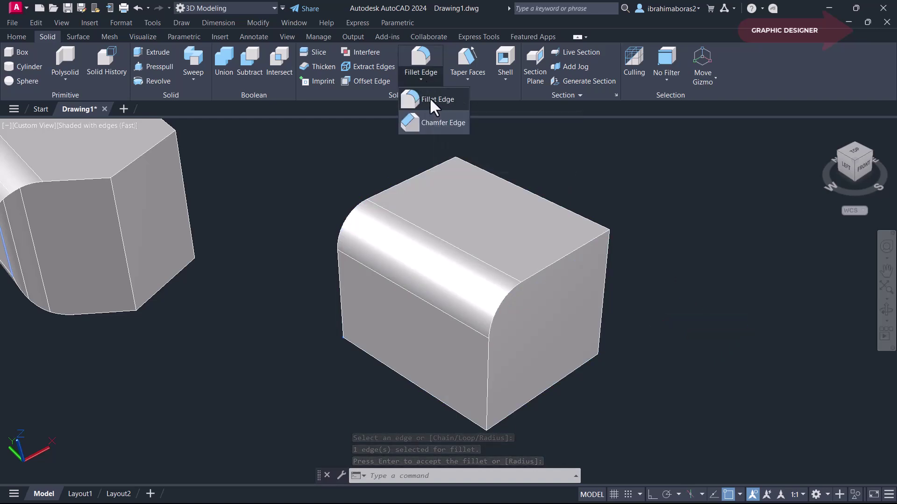
# - Fillet a chain of three box edges at radius 1.5 to round the front corner
pyautogui.click(430, 98)
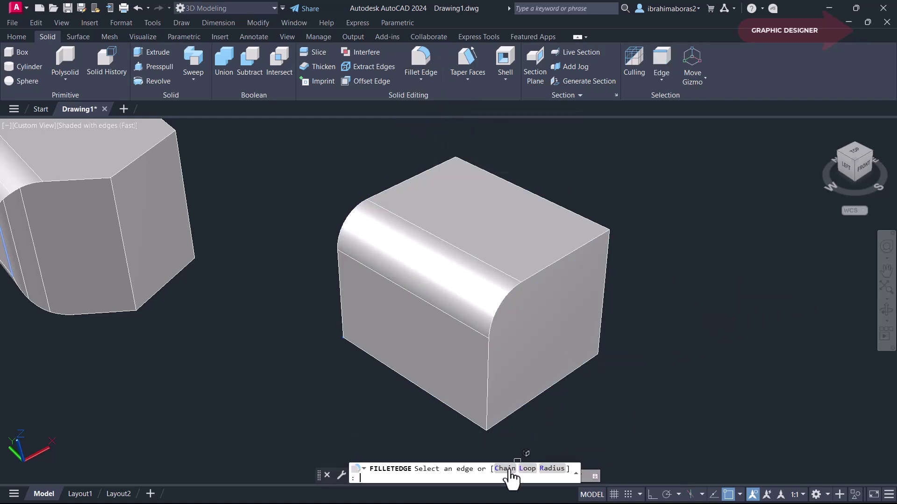
pyautogui.click(506, 469)
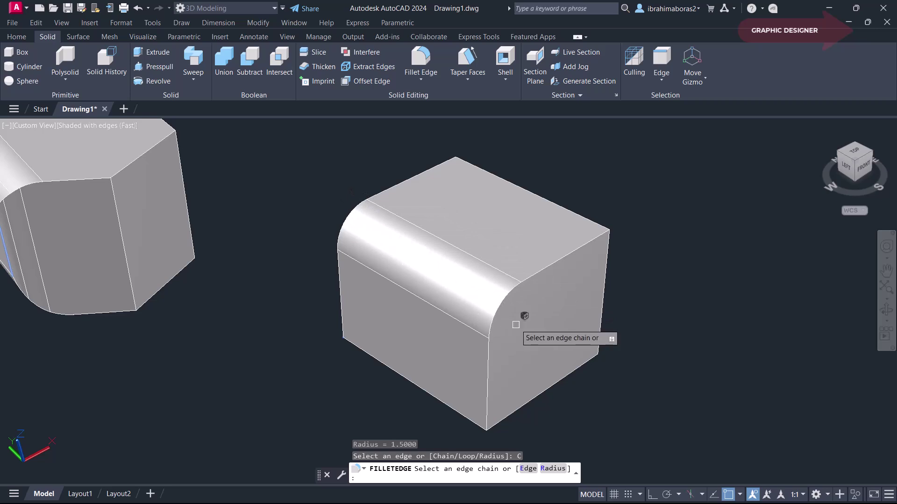
pyautogui.click(497, 307)
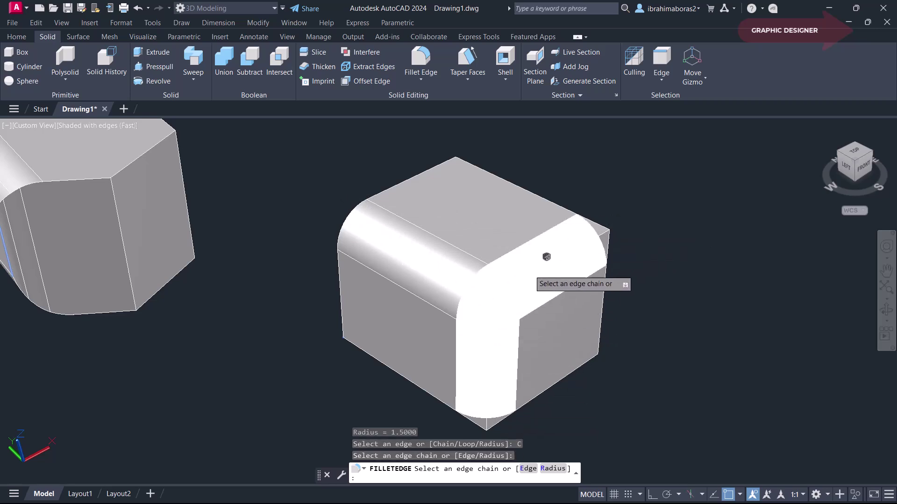
pyautogui.click(474, 420)
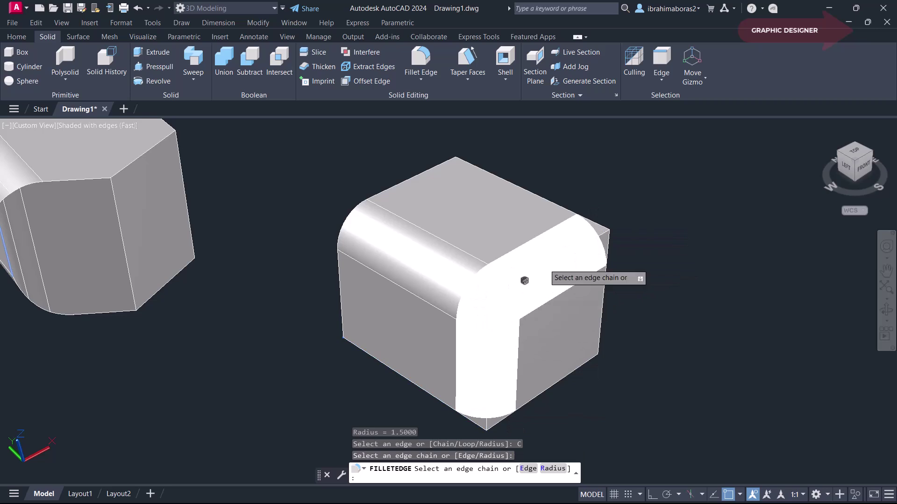
pyautogui.rightClick(644, 287)
pyautogui.click(650, 294)
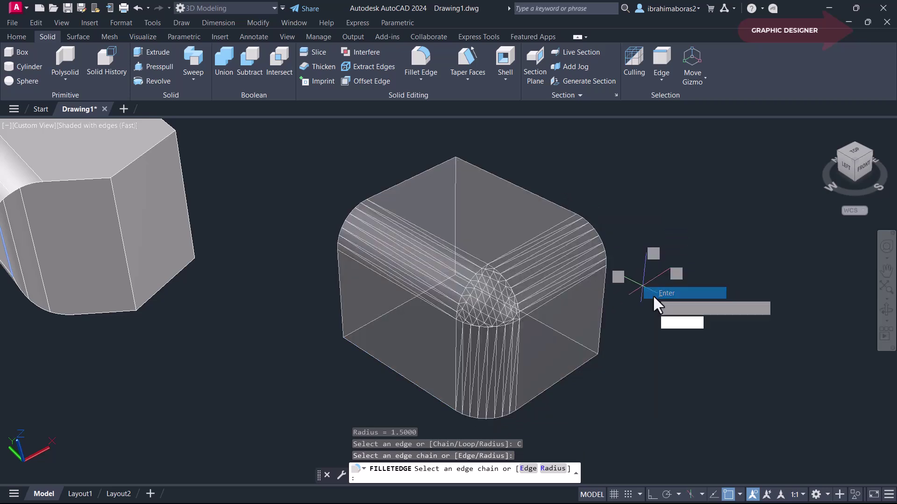
pyautogui.rightClick(611, 372)
pyautogui.click(630, 381)
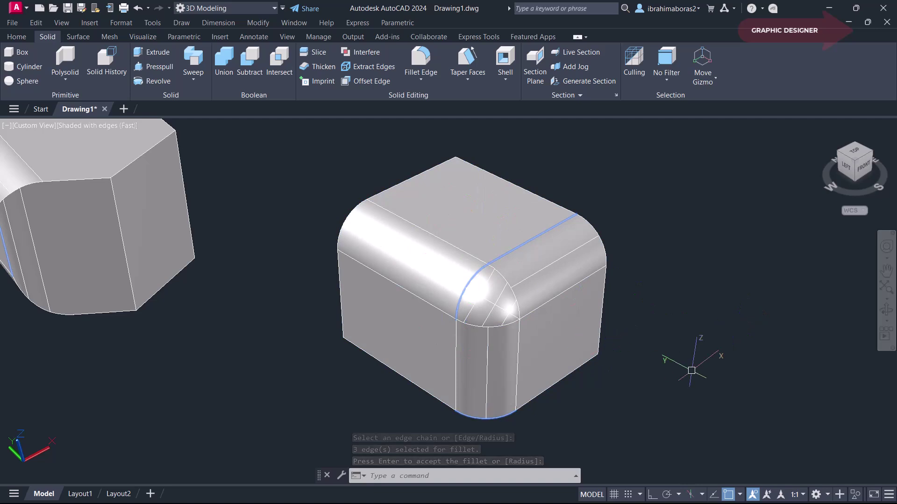
pyautogui.scroll(-3, 435, 259)
pyautogui.scroll(2, 434, 260)
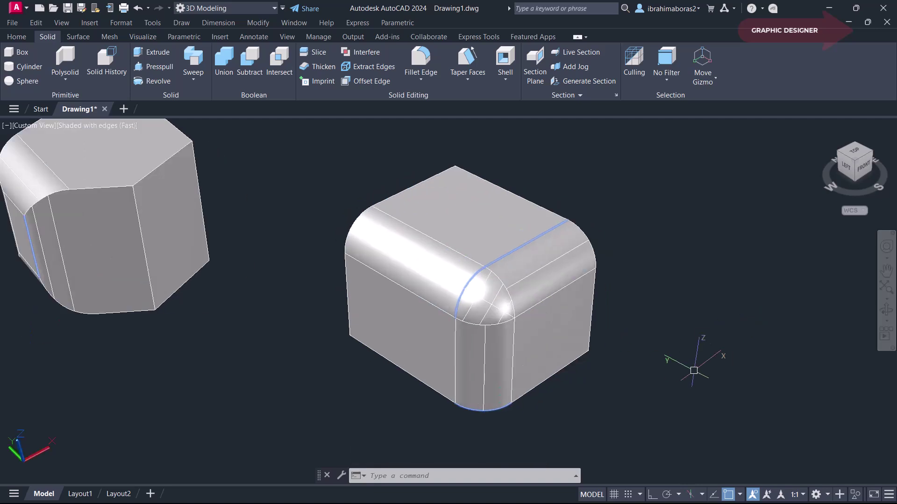